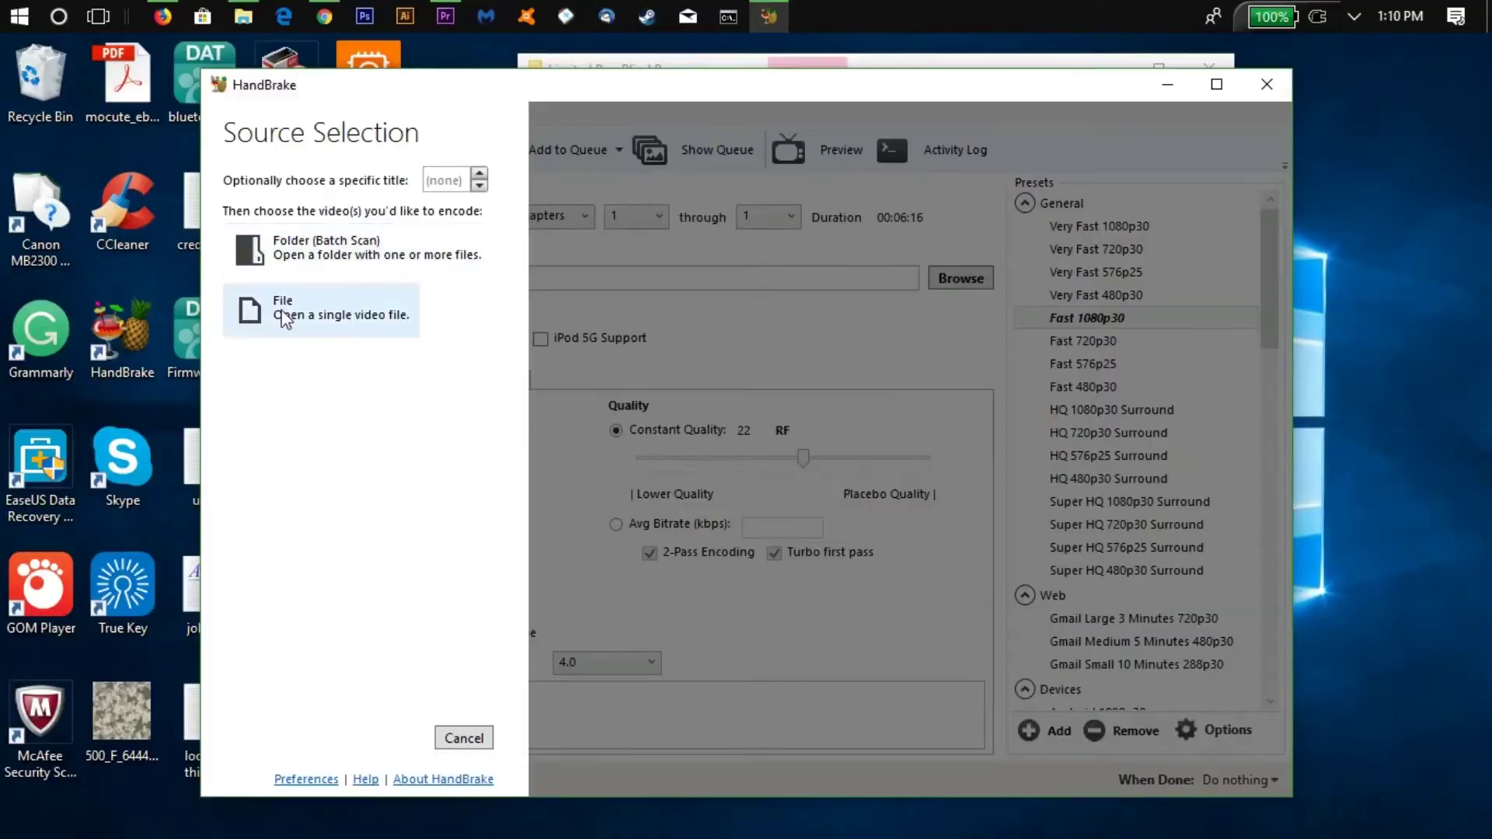
Load the phone clip 20180211_123547.mp4 from the Open dialog as the HandBrake source
{"action": "left_click", "coordinate": [284, 320]}
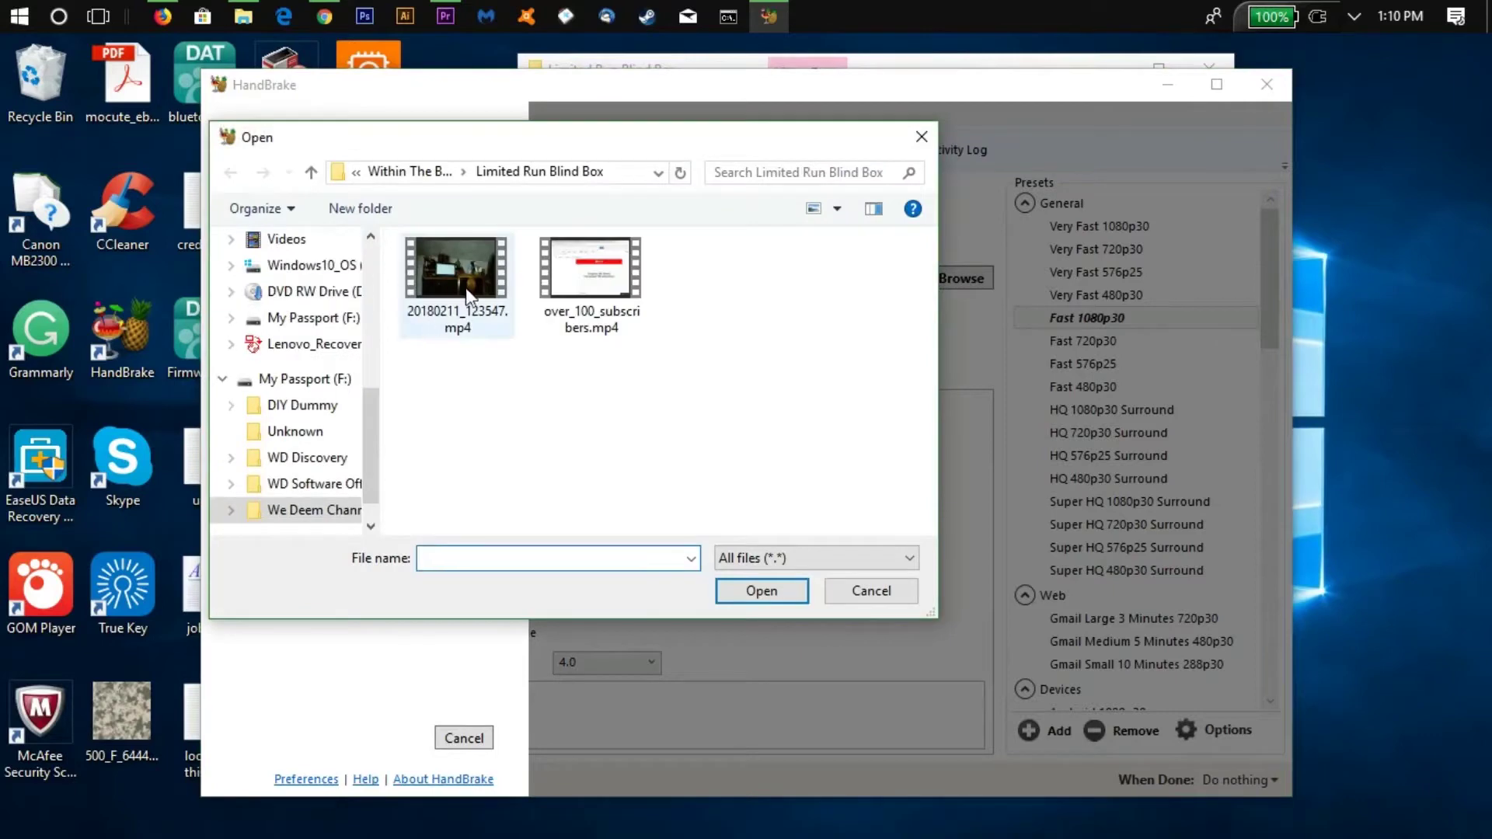
{"action": "left_click", "coordinate": [467, 291]}
{"action": "double_click", "coordinate": [467, 291]}
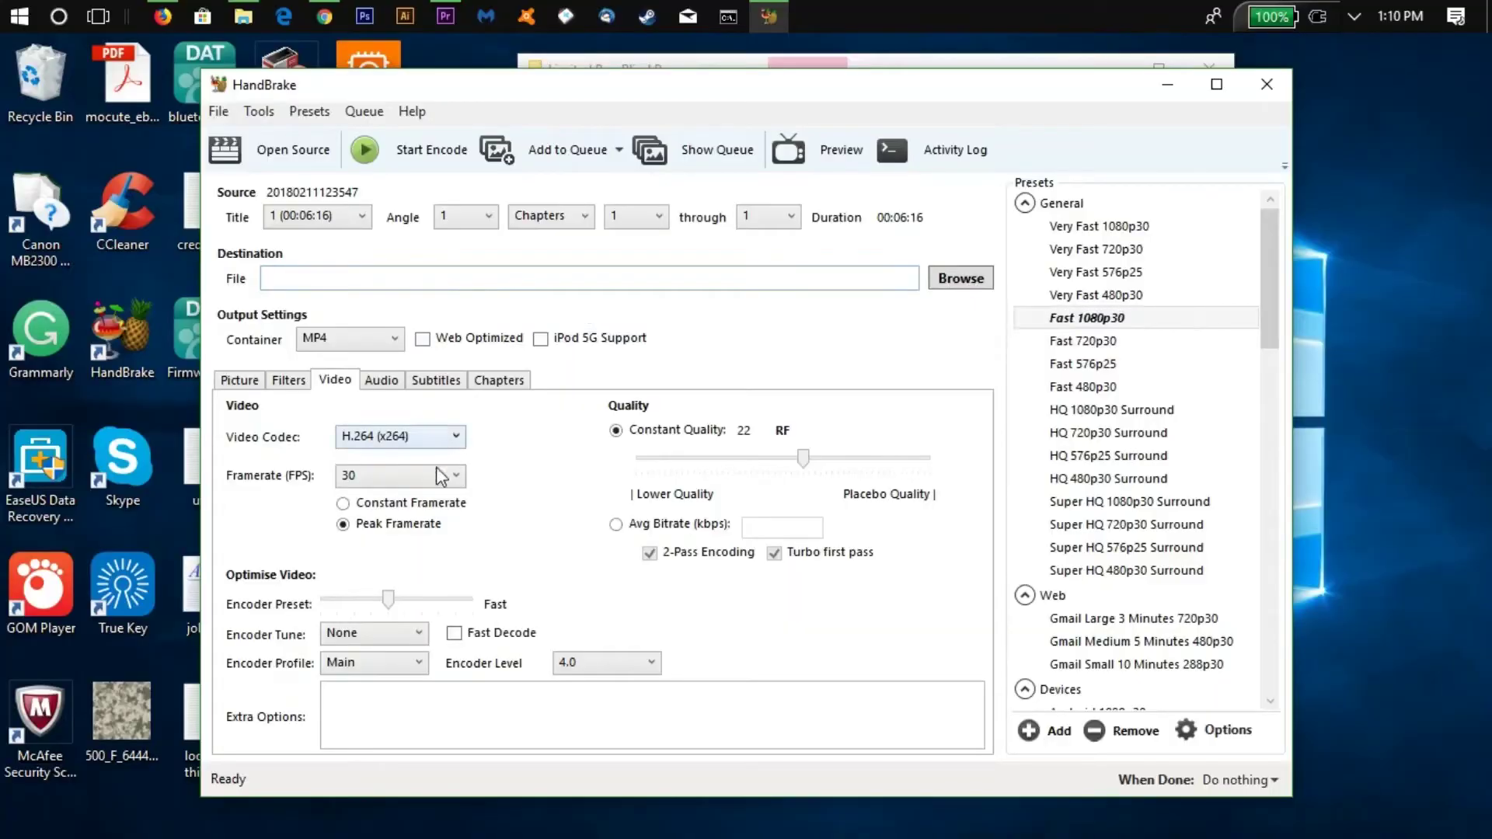
Set the video framerate to 29.97 fps and the H.264 encoder profile to High
{"action": "left_click", "coordinate": [400, 478]}
{"action": "left_click", "coordinate": [374, 559]}
{"action": "left_click", "coordinate": [374, 705]}
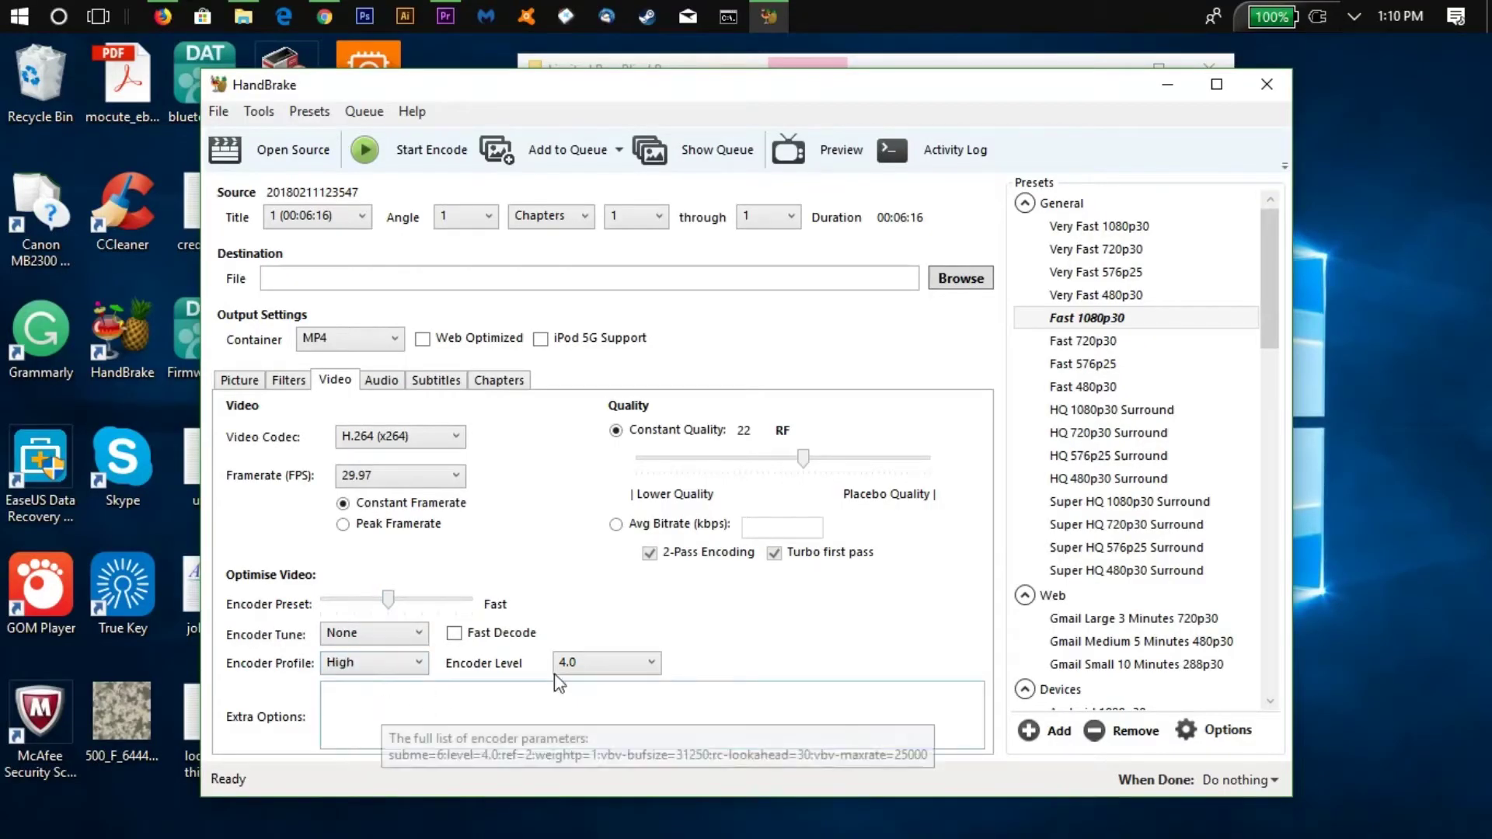
Bring up the H.264 Encoder Level choices to pick the encoder level
{"action": "left_click", "coordinate": [632, 677]}
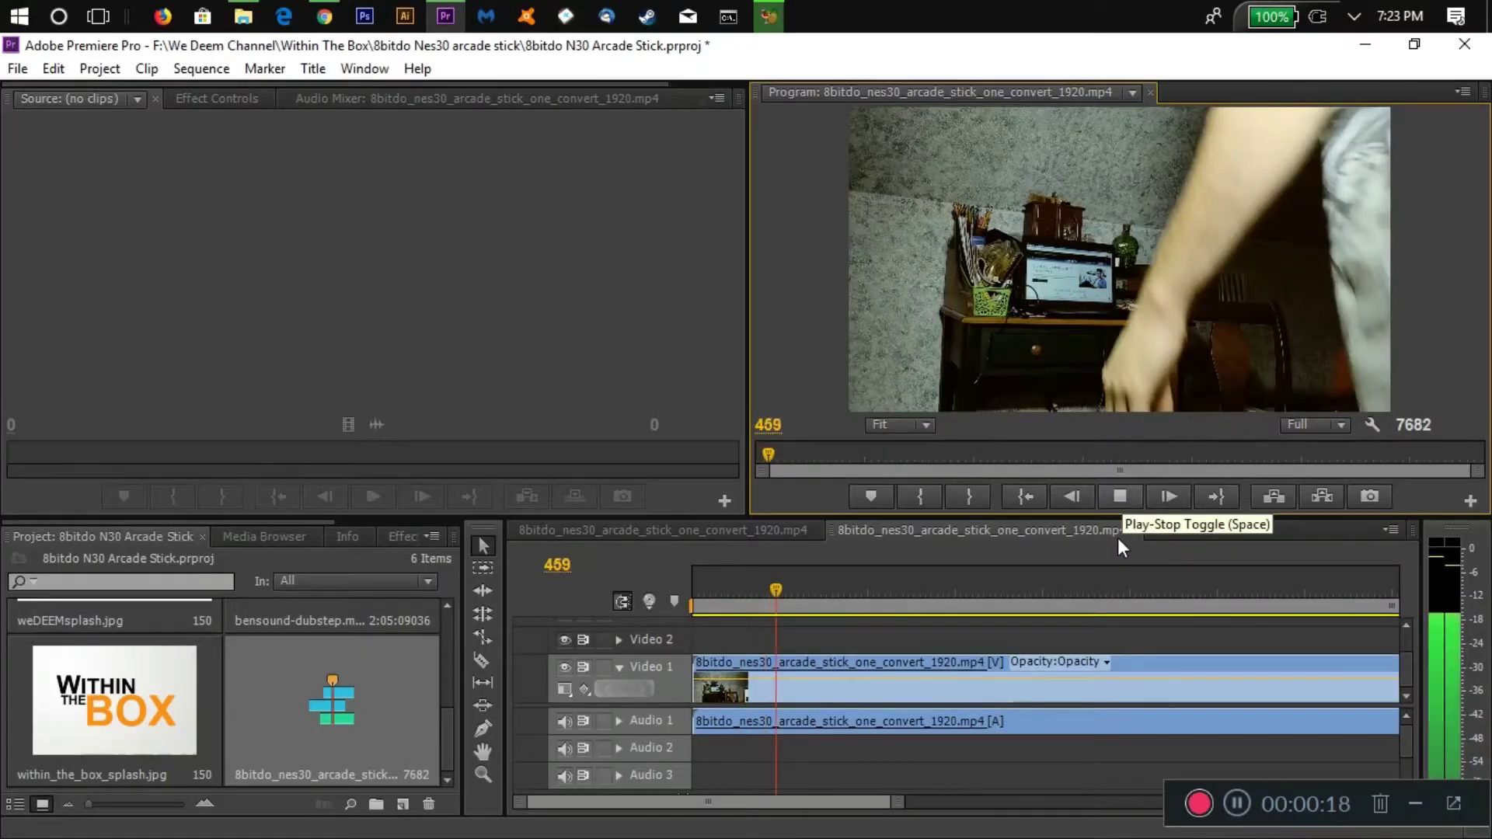
{"action": "key", "text": "space"}
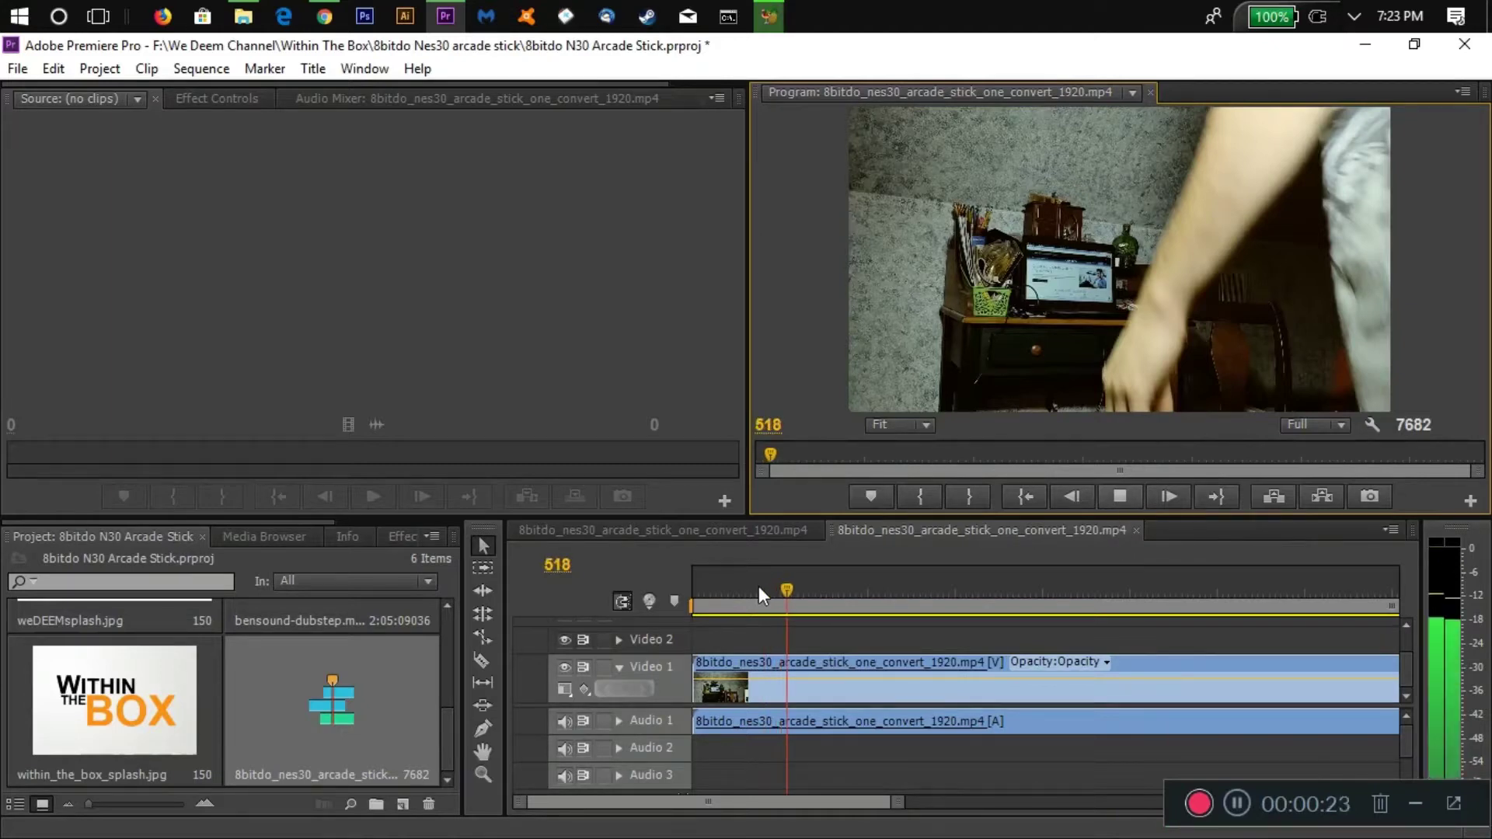
{"action": "left_click", "coordinate": [1123, 491]}
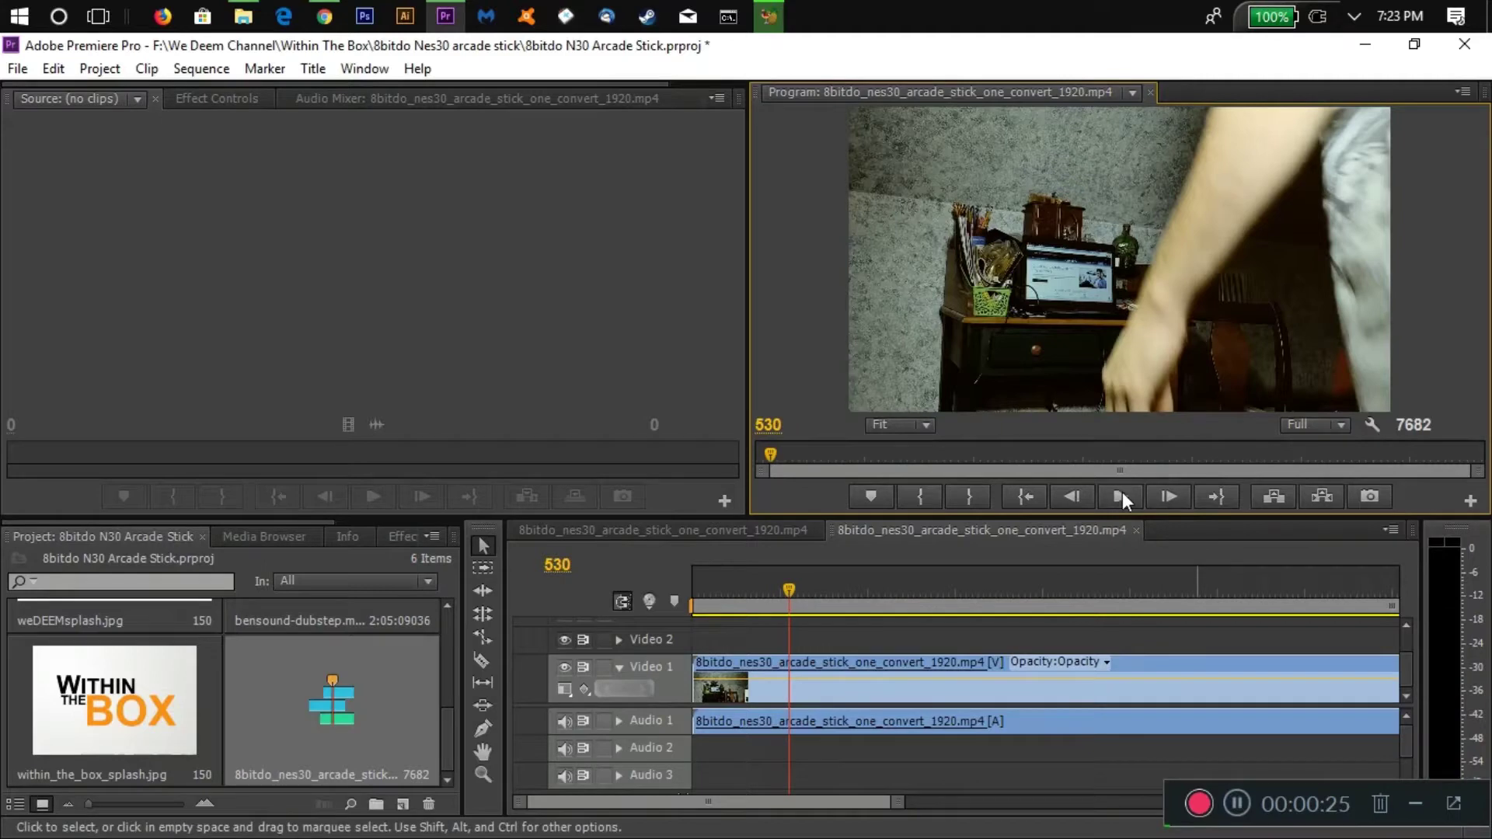